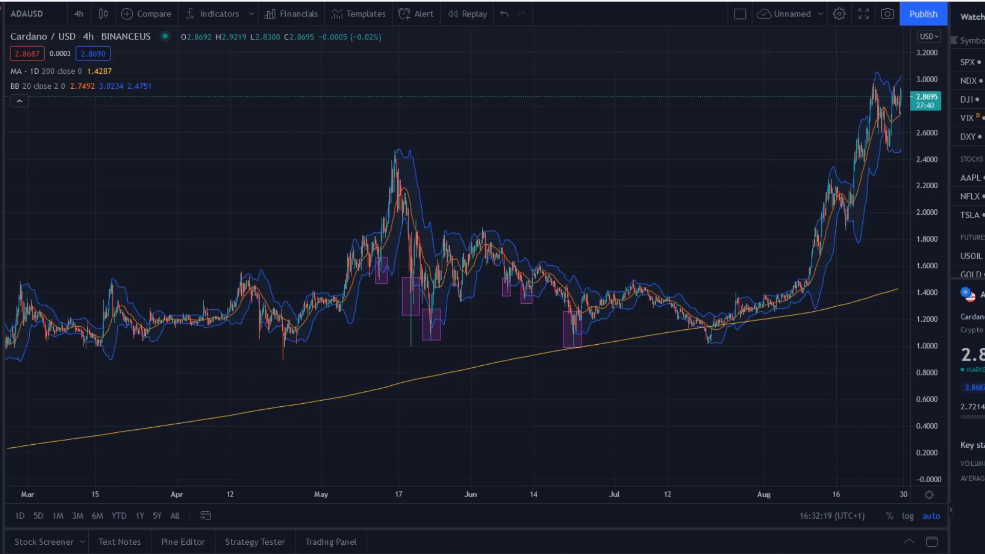
Search the indicator library for "bollinger" and close it without adding an indicator
scroll(476, 376, up, 3)
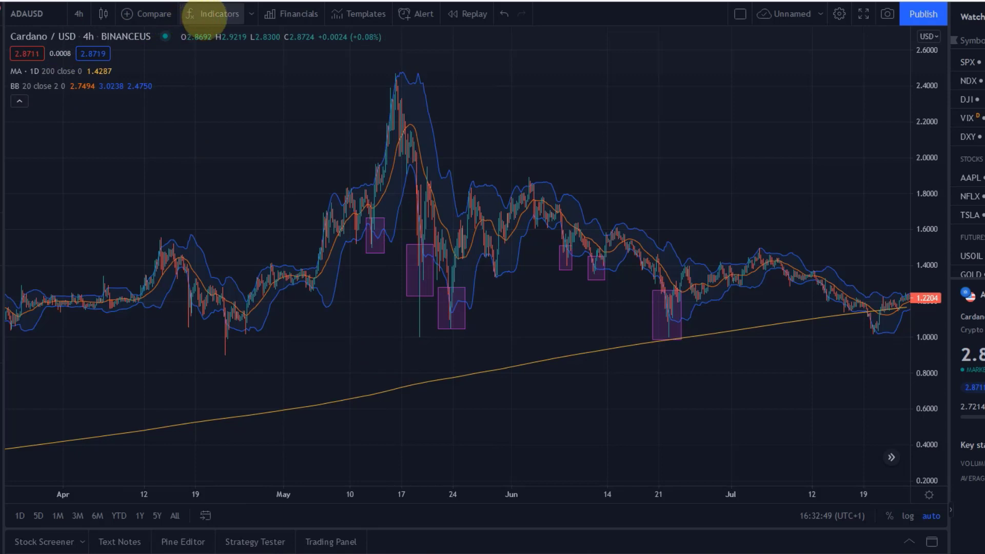
click(210, 14)
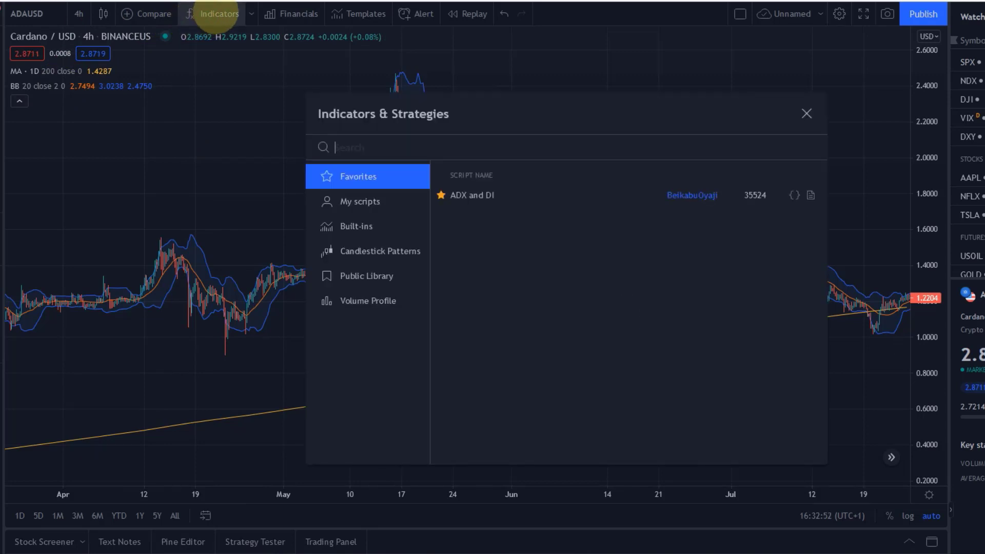
text(bollinger)
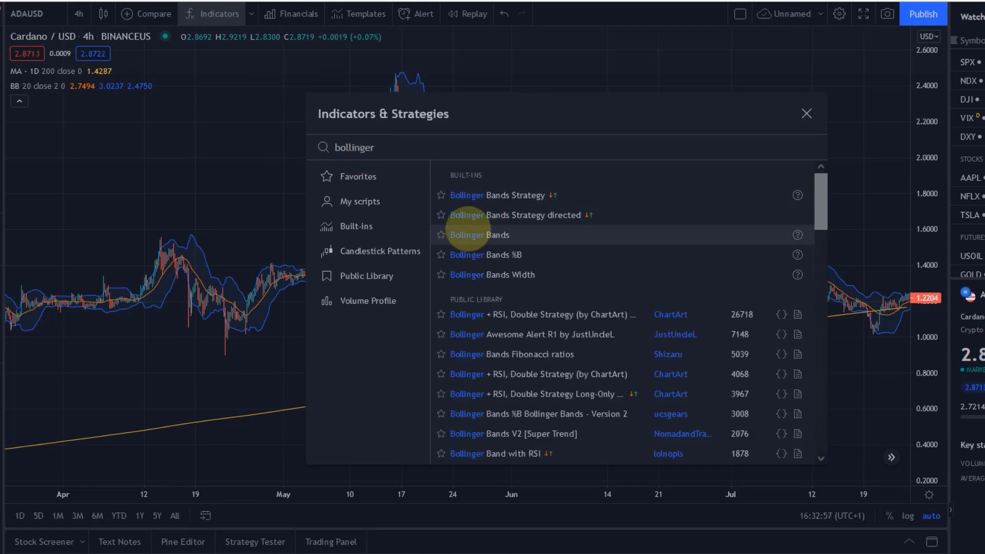
click(806, 112)
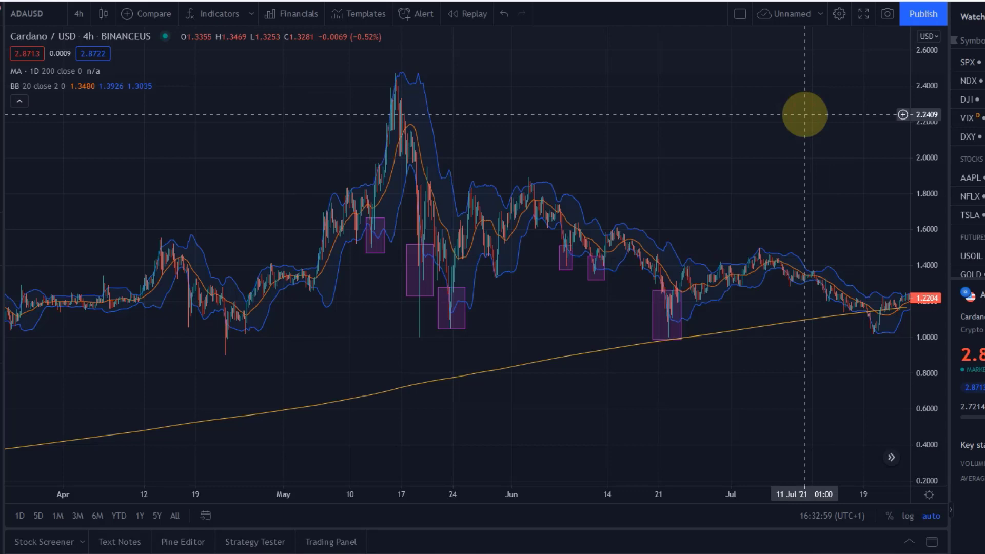
Review the input settings of the Bollinger Bands indicator on the chart and close them without changes
mouse_move(31, 85)
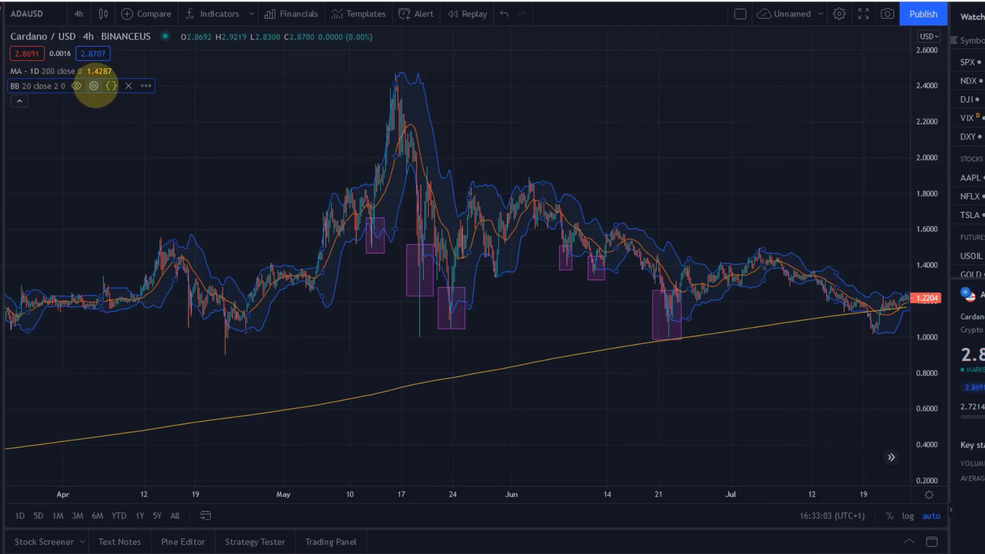
click(93, 85)
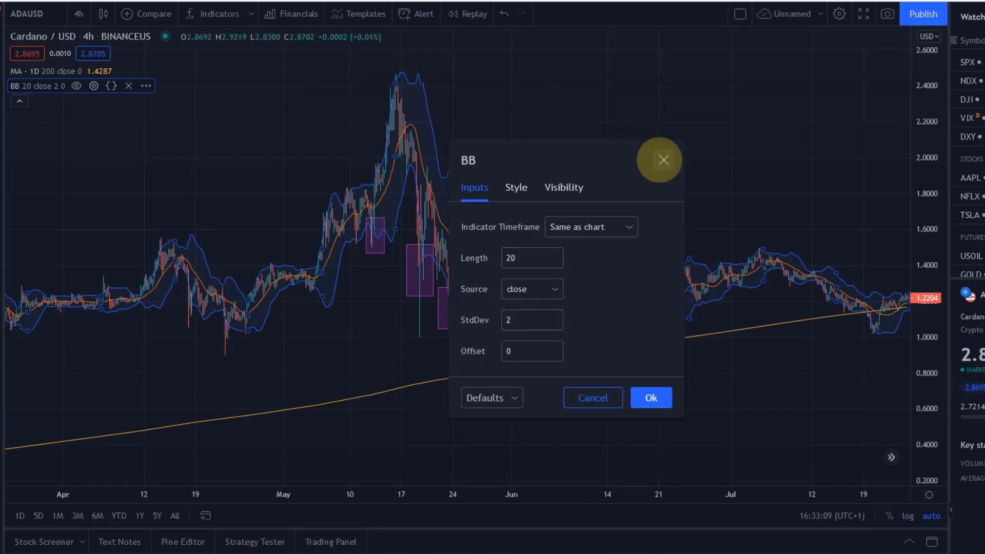
click(662, 159)
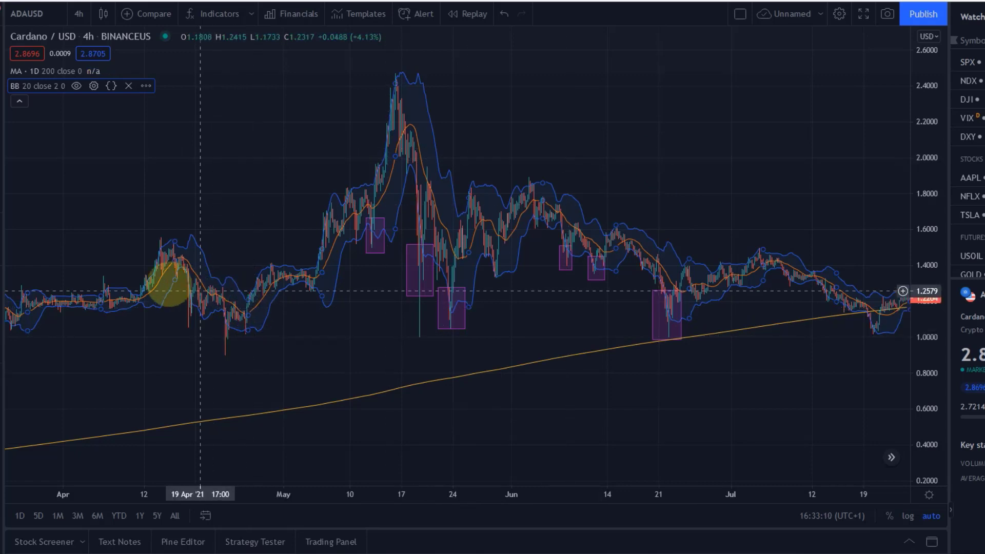
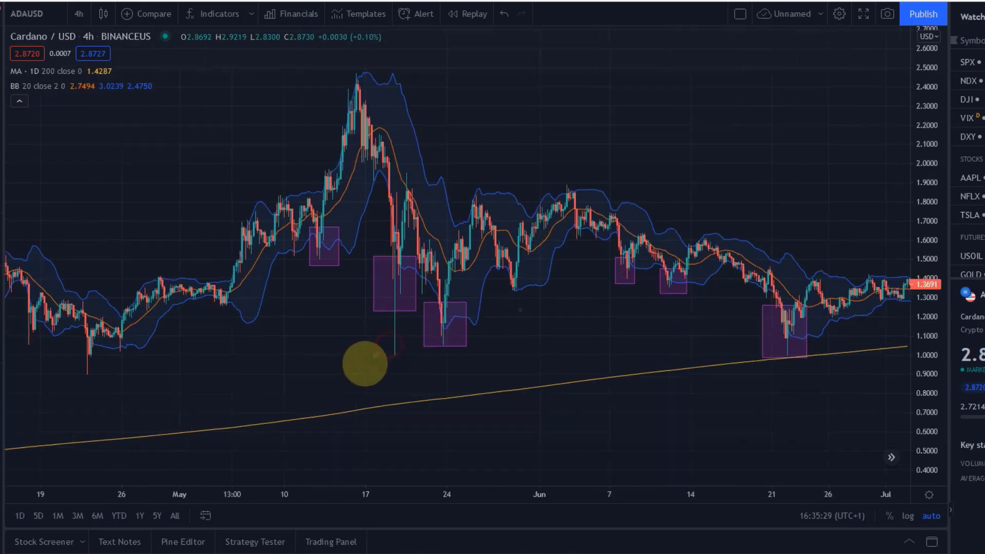
Examine the 4-hour candles around 12–13 May 2021 in the first highlighted zone against the lower Bollinger Band
drag(352, 392, 449, 399)
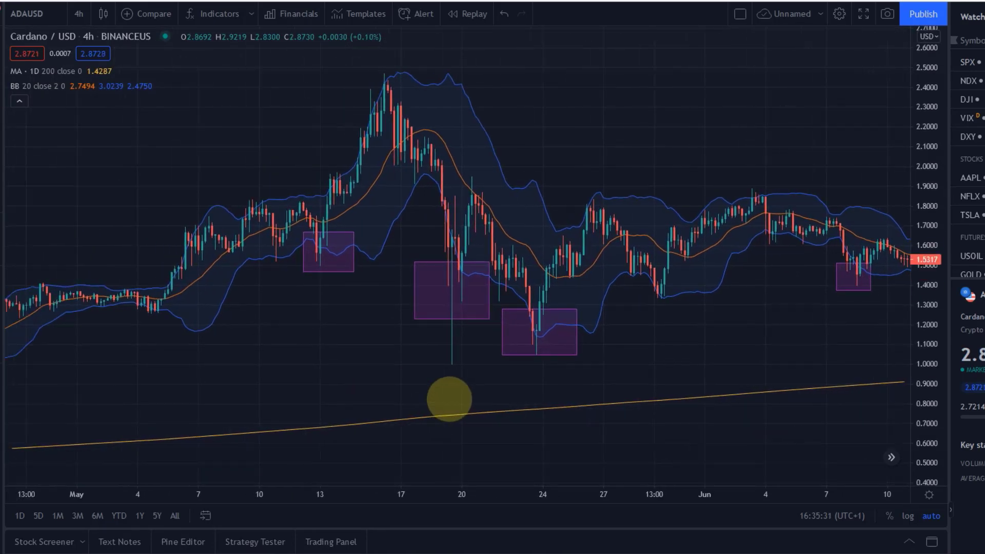
scroll(303, 310, up, 5)
drag(304, 309, 378, 341)
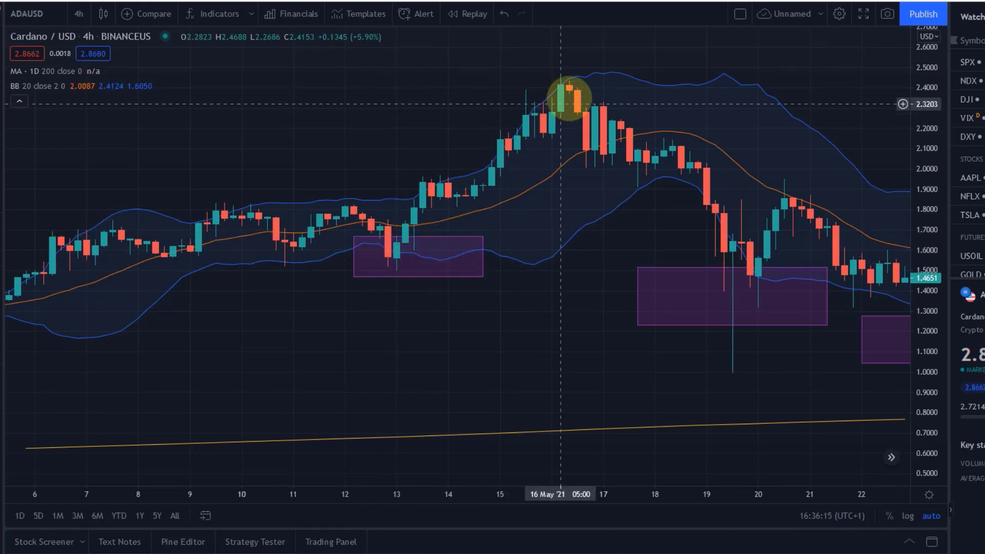
click(423, 239)
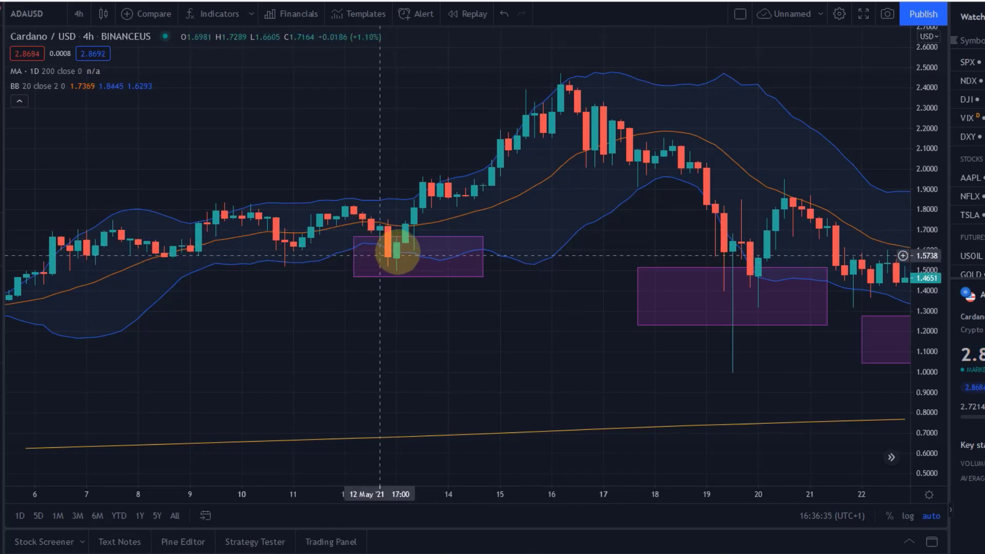
click(385, 257)
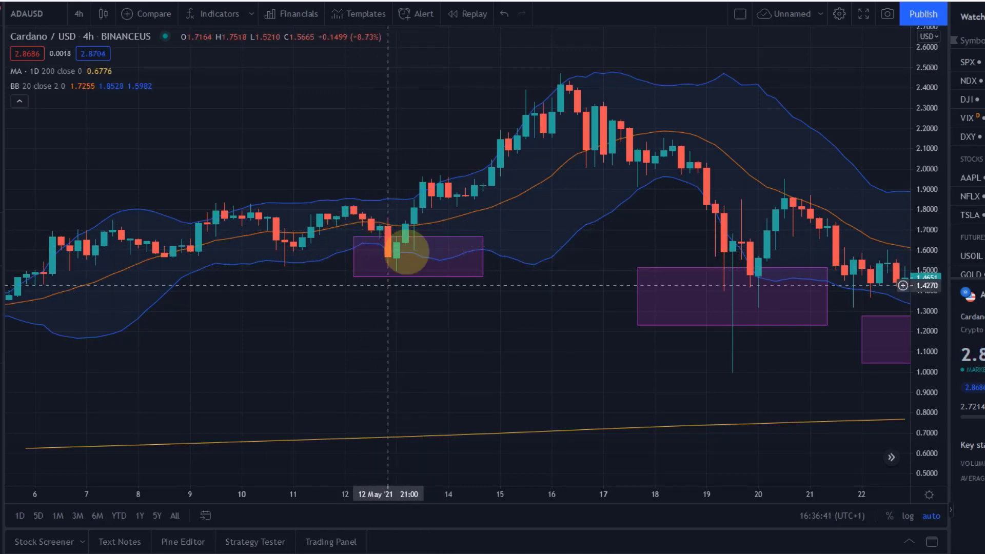
click(388, 276)
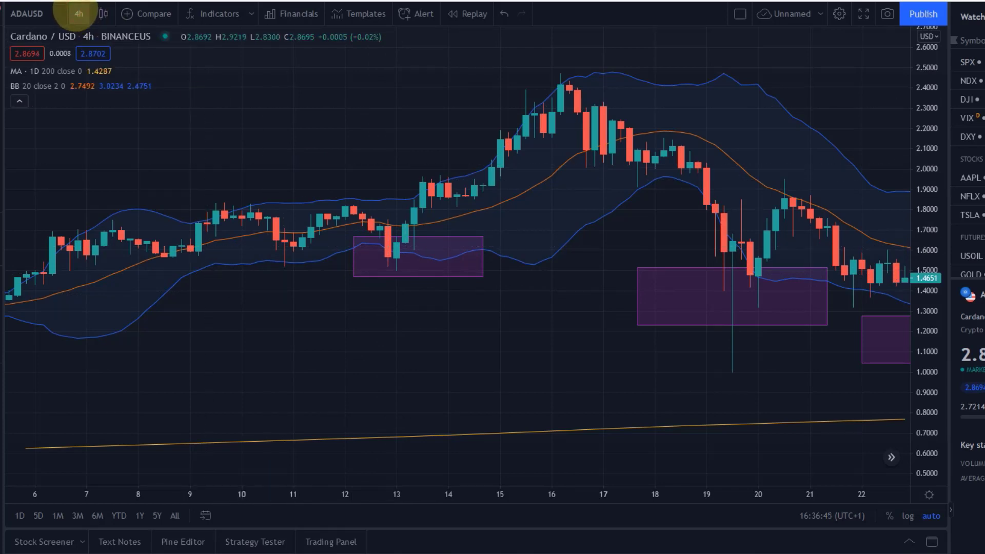
Set the chart interval to 1 hour and turn off automatic price scaling
click(78, 13)
click(122, 216)
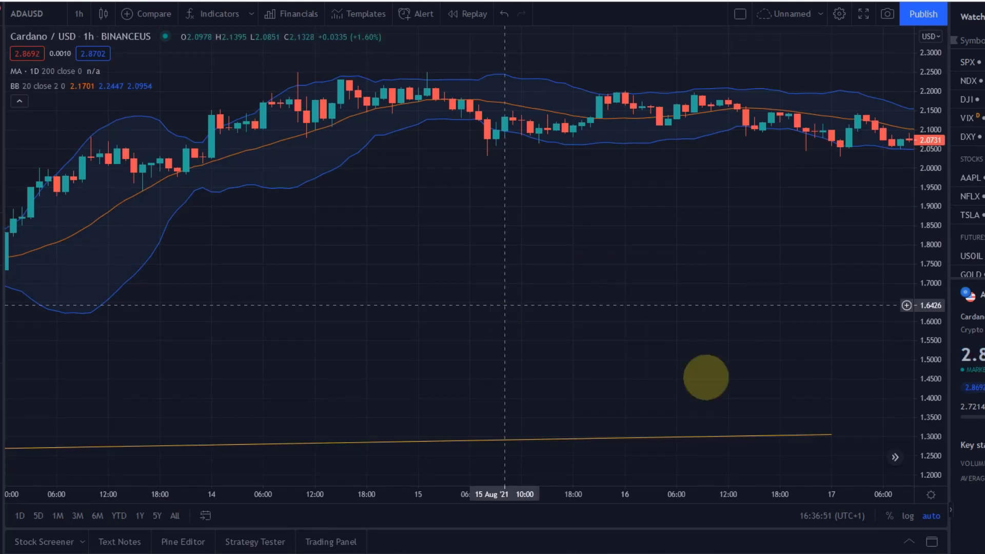
click(932, 516)
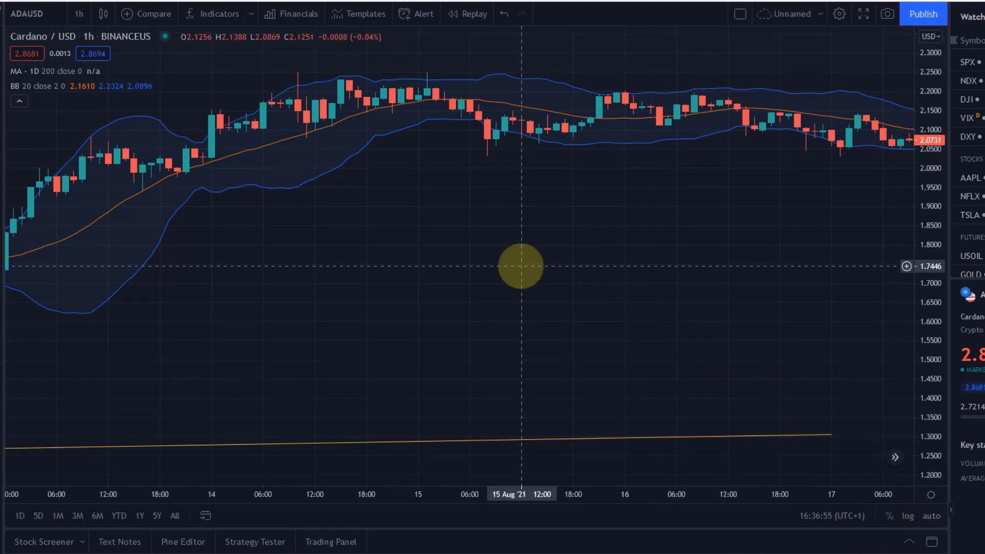
Examine the highlighted zone of 12–14 May 2021 on the 1-hour chart with a more compressed price scale
scroll(458, 348, down, 5)
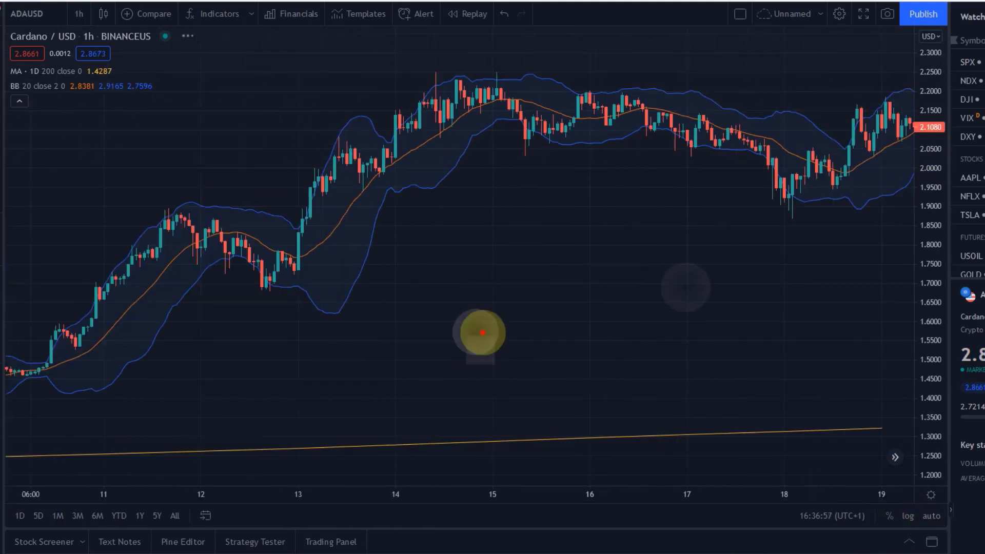
scroll(482, 332, down, 5)
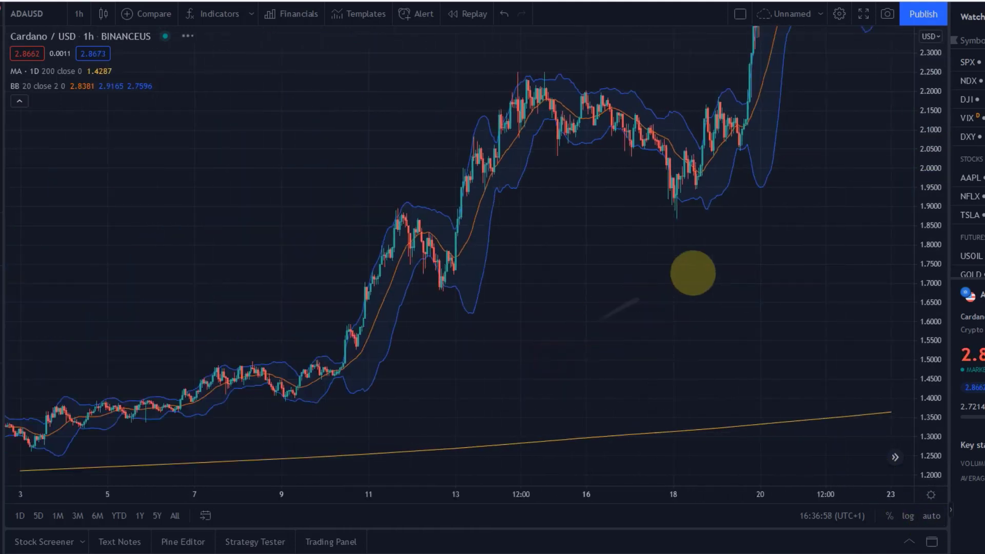
drag(692, 273, 908, 263)
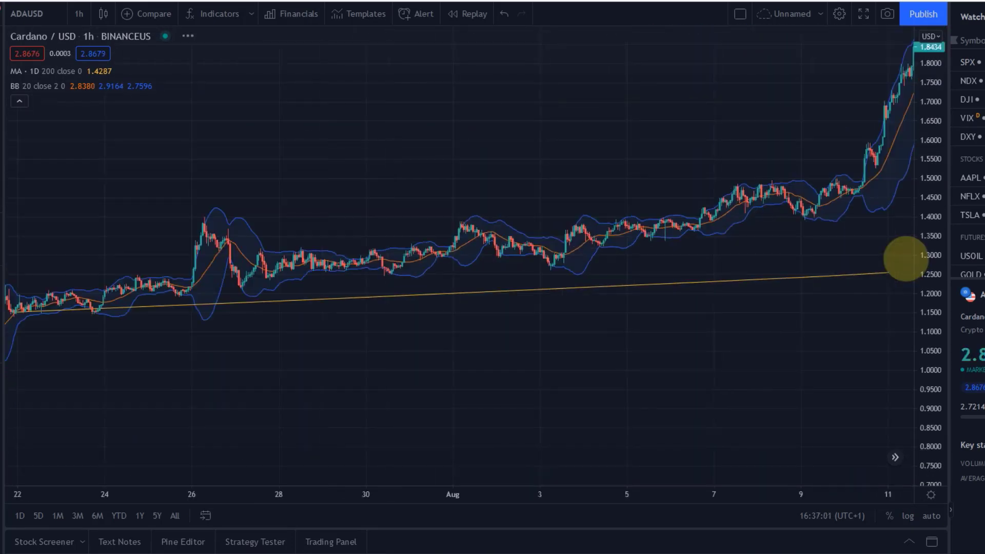
scroll(576, 400, down, 5)
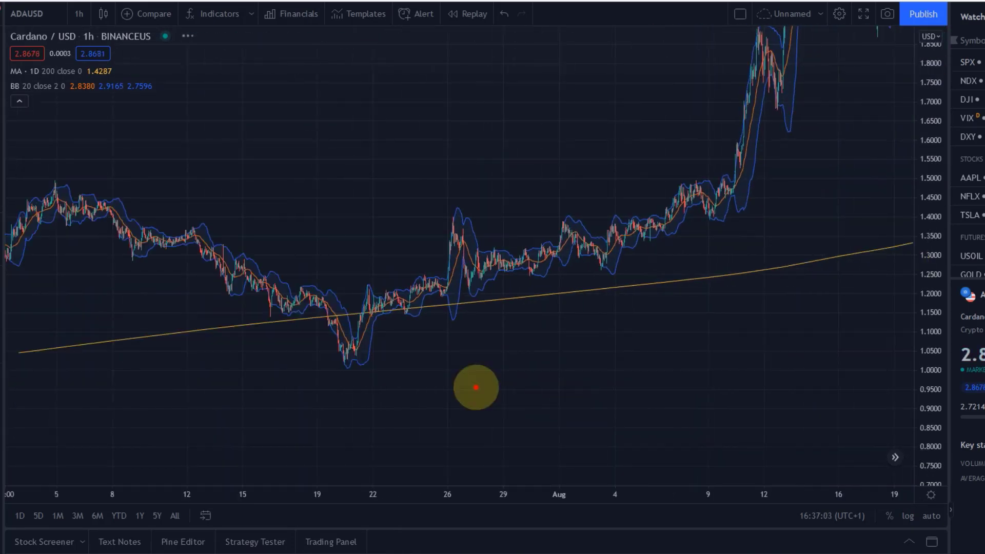
drag(476, 387, 798, 352)
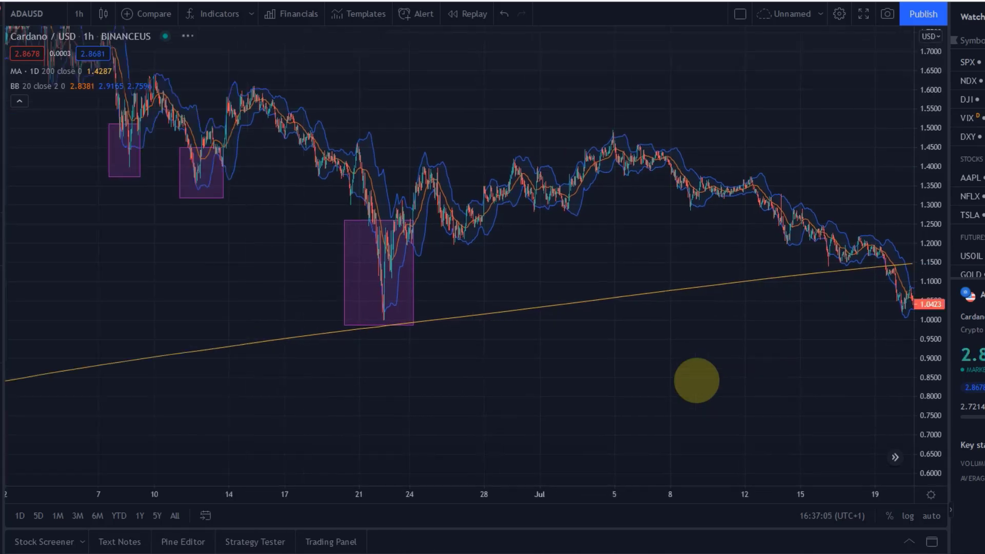
drag(356, 294, 760, 379)
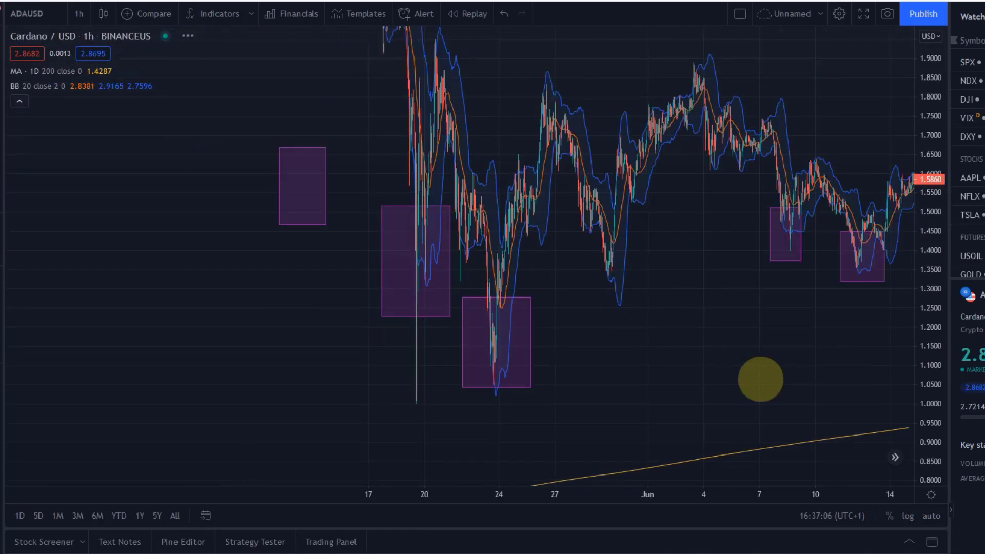
drag(403, 329, 478, 335)
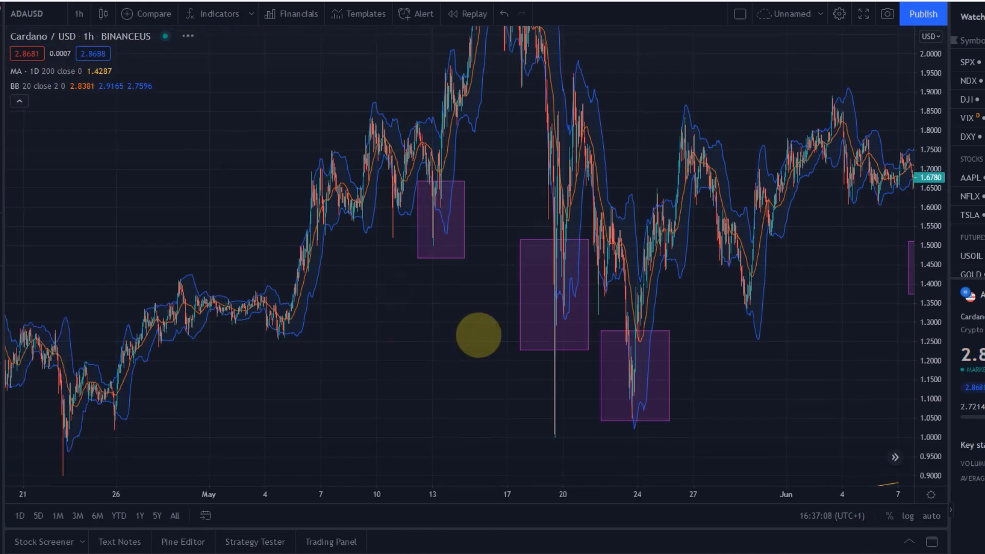
scroll(363, 308, up, 10)
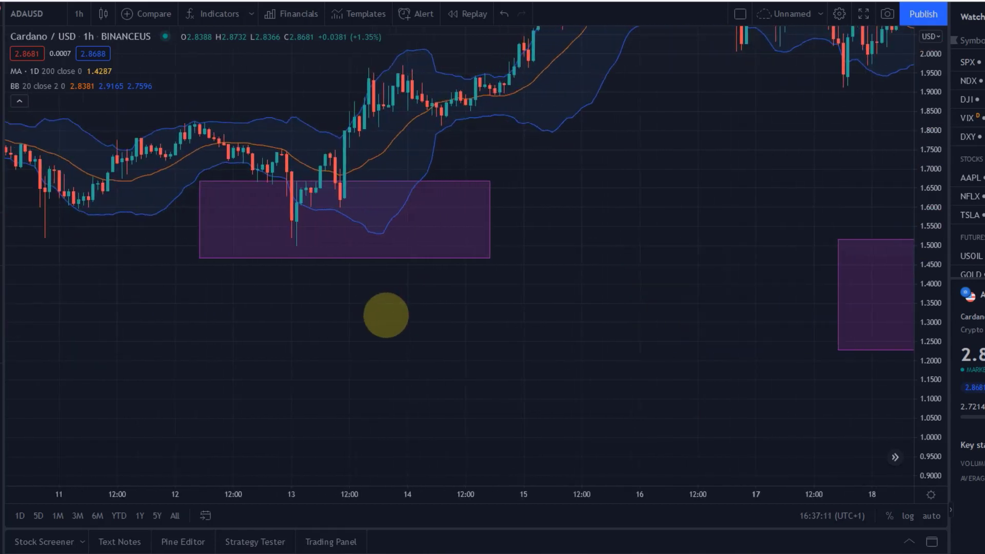
drag(386, 315, 412, 359)
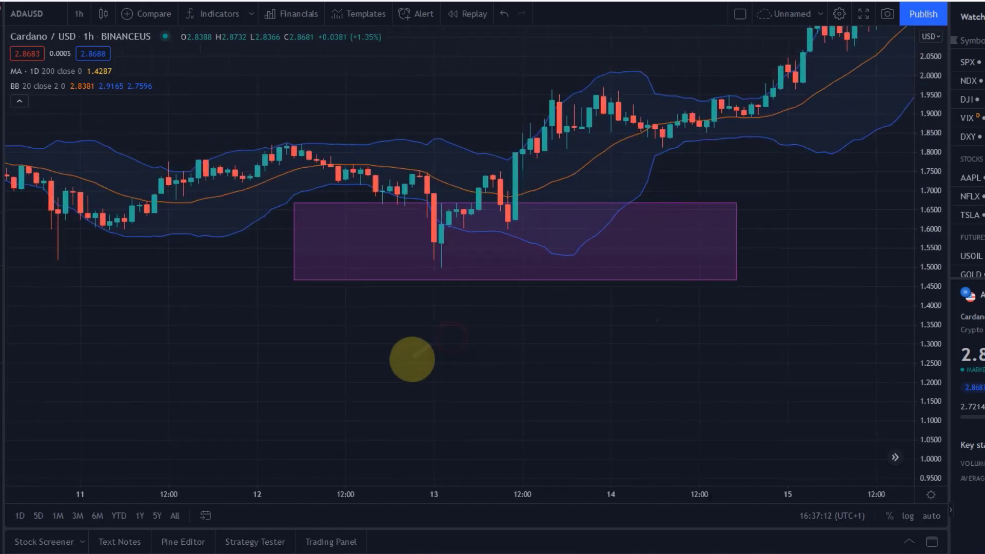
scroll(412, 360, up, 2)
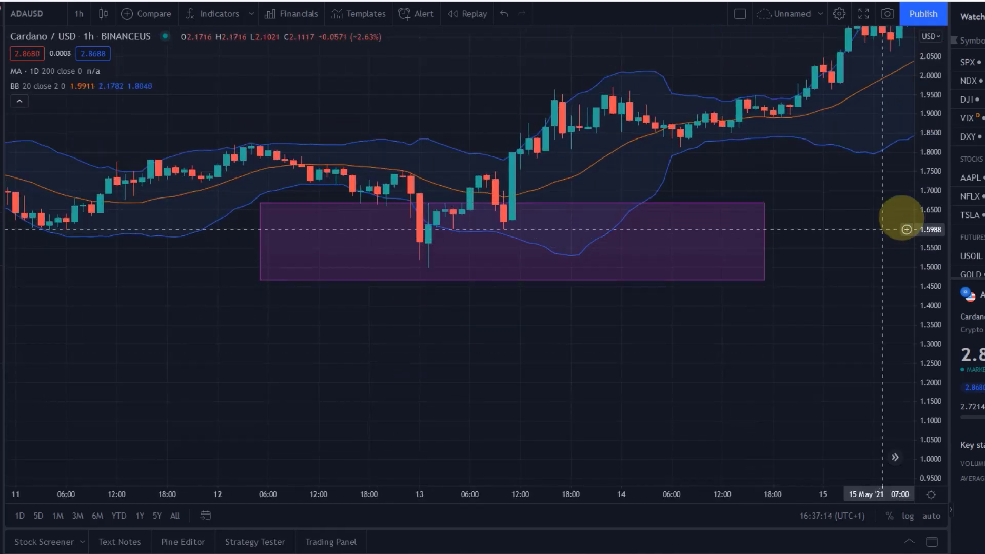
drag(932, 218, 934, 355)
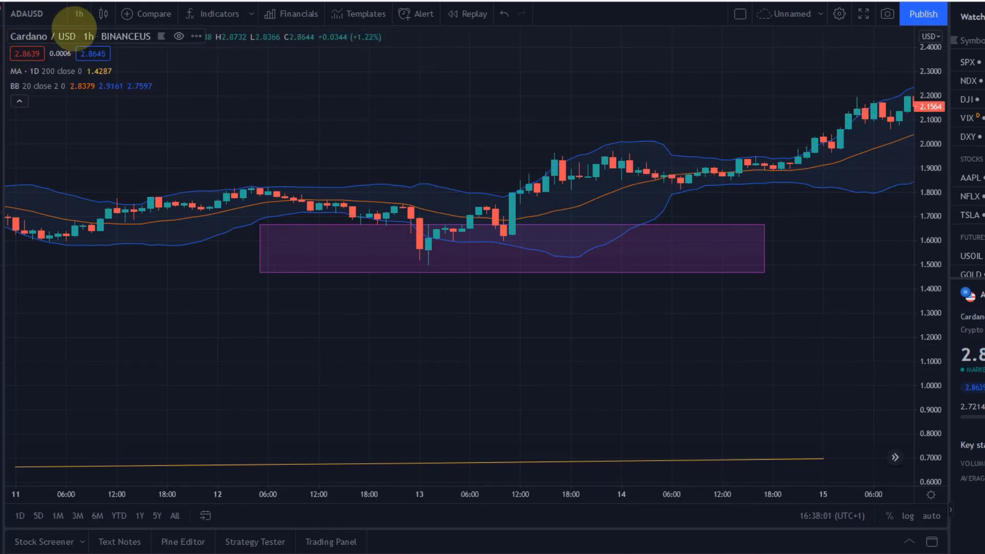
Set the chart interval back to 4 hours and bring the highlighted zones of mid-May 2021 into close view
click(80, 14)
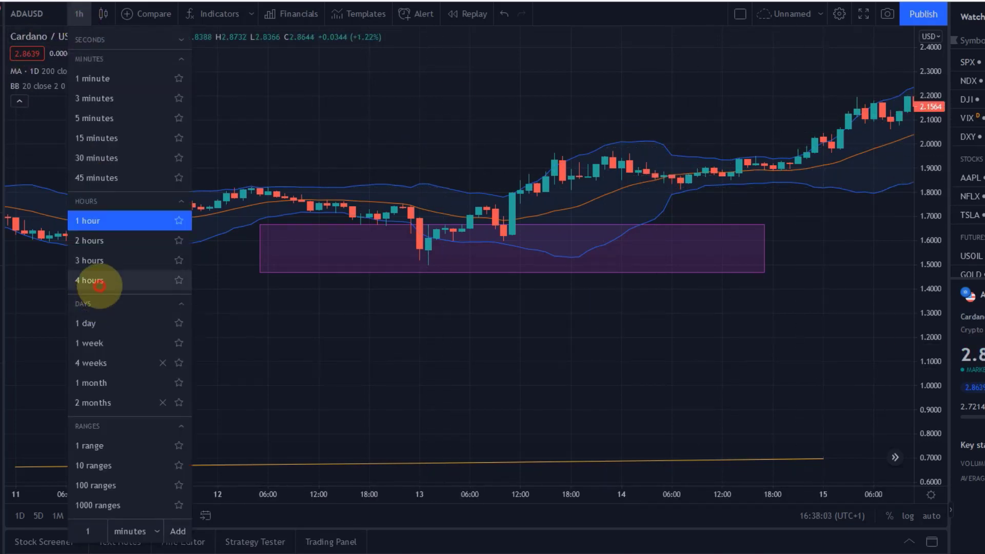
click(100, 286)
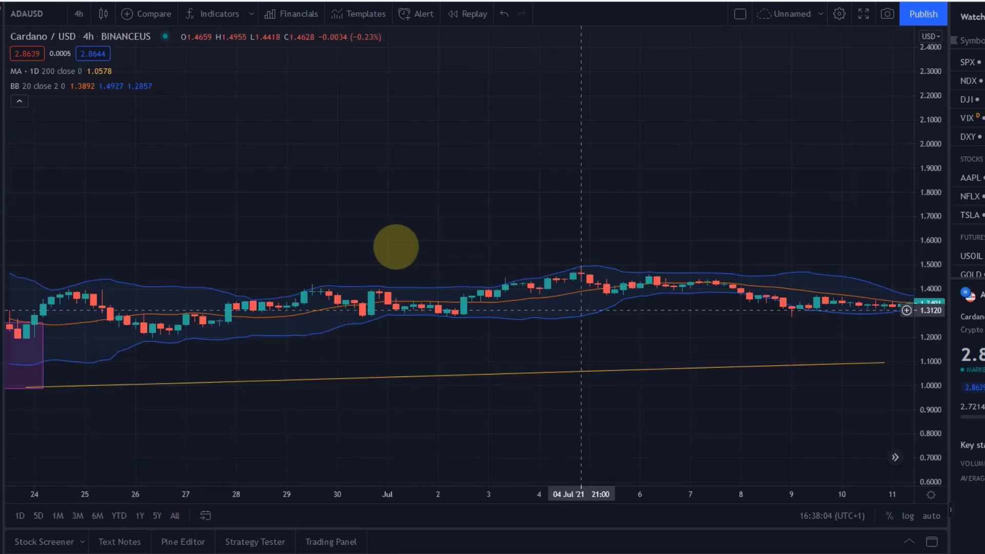
drag(370, 253, 562, 238)
scroll(562, 237, down, 5)
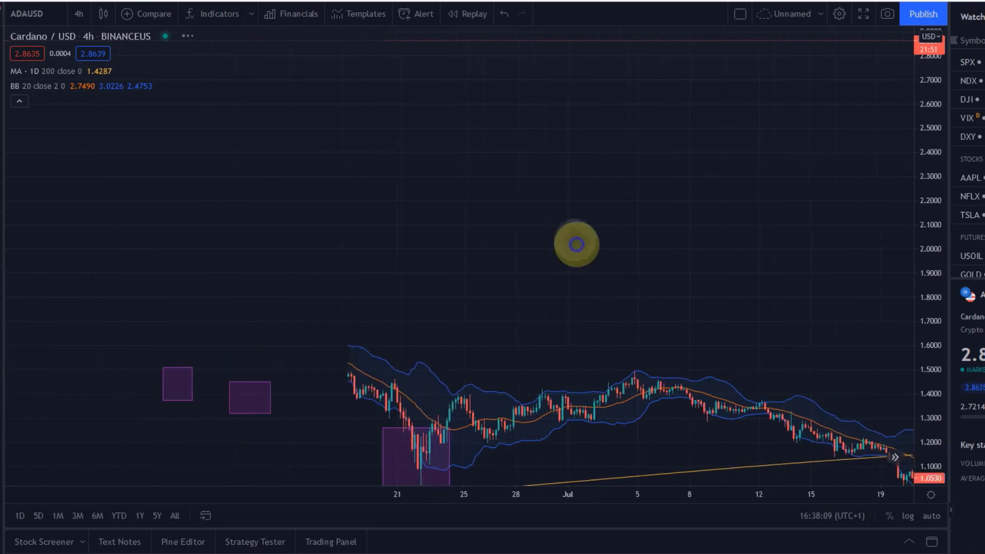
scroll(558, 241, down, 3)
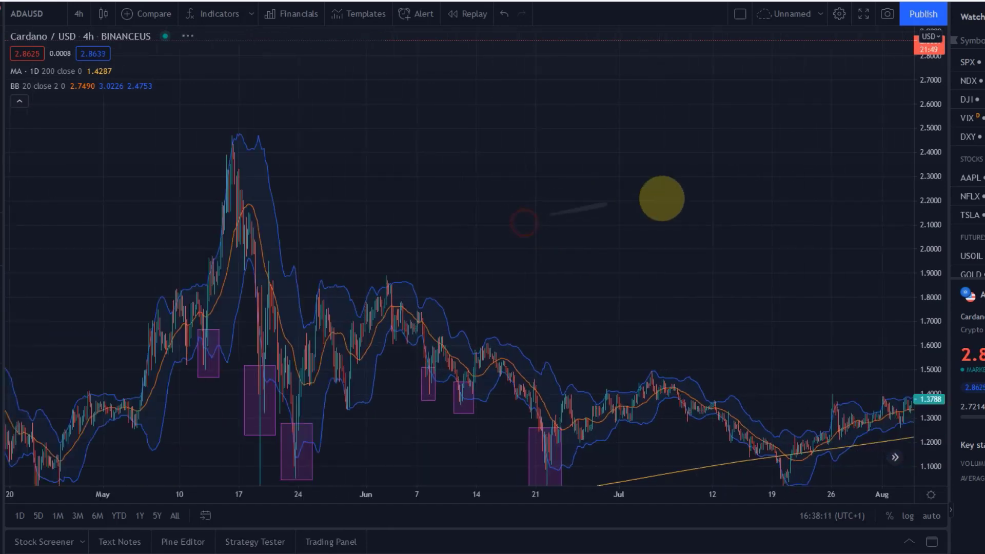
drag(662, 200, 778, 189)
scroll(778, 189, up, 2)
drag(941, 264, 929, 454)
scroll(391, 226, up, 5)
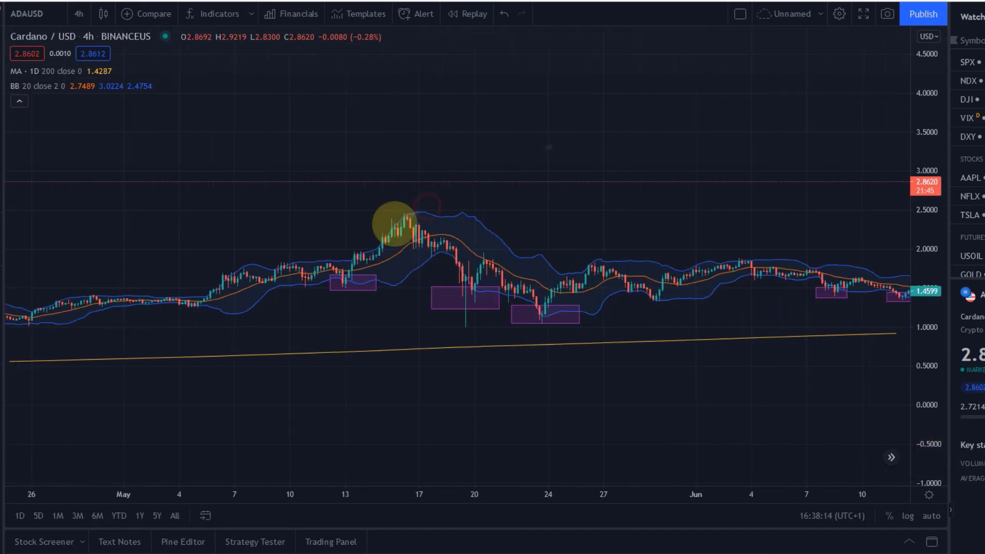
drag(515, 146, 686, 135)
scroll(628, 173, up, 3)
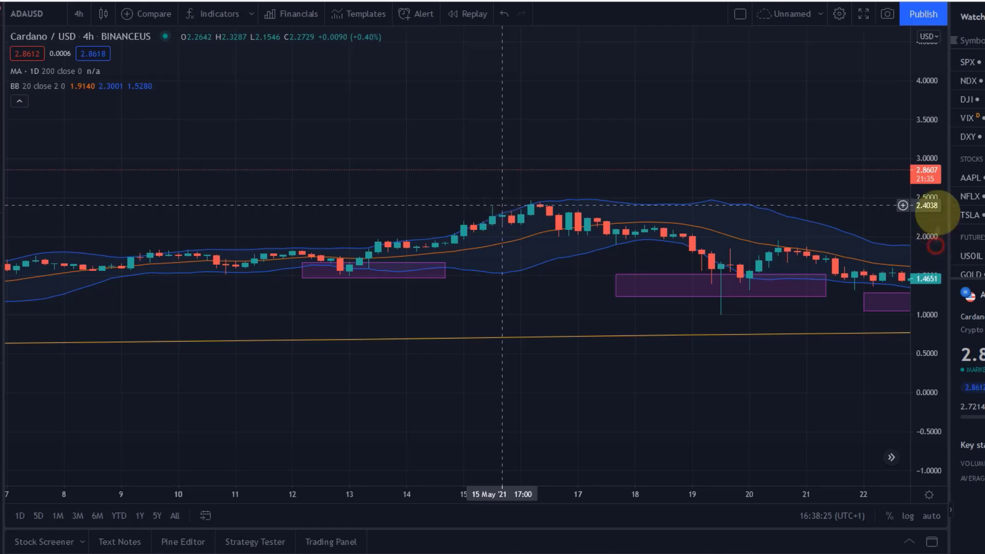
Examine the candles around 19–20 May 2021 in the second highlighted zone against the lower Bollinger Band
right_click(934, 208)
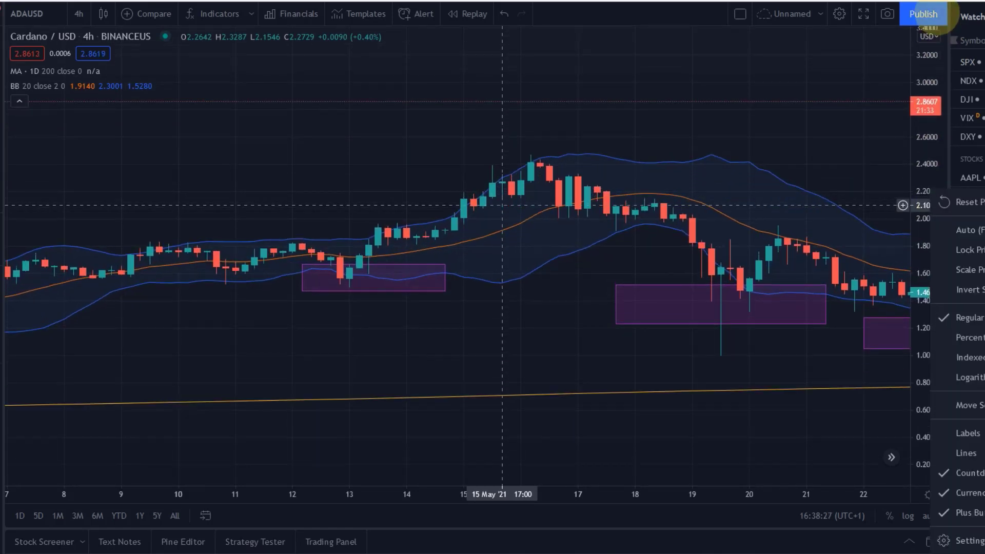
click(879, 143)
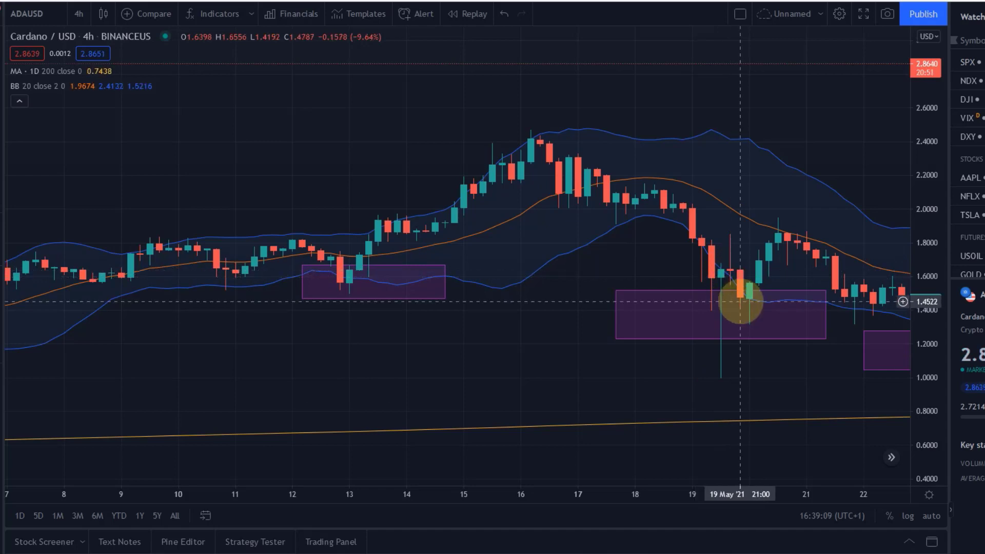
click(745, 291)
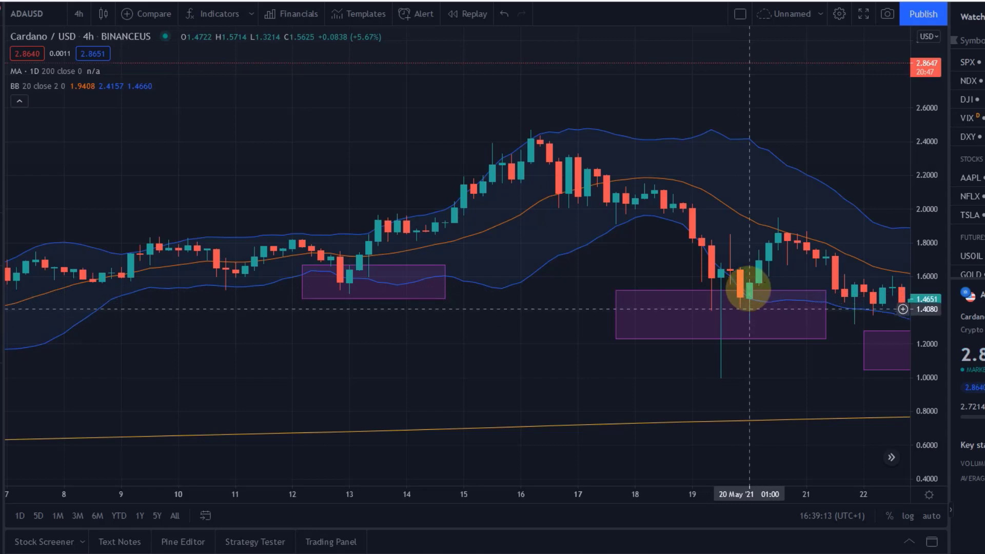
Examine the candles after 20 May 2021 and the highlighted zone of 22–25 May against the lower Bollinger Band
click(749, 282)
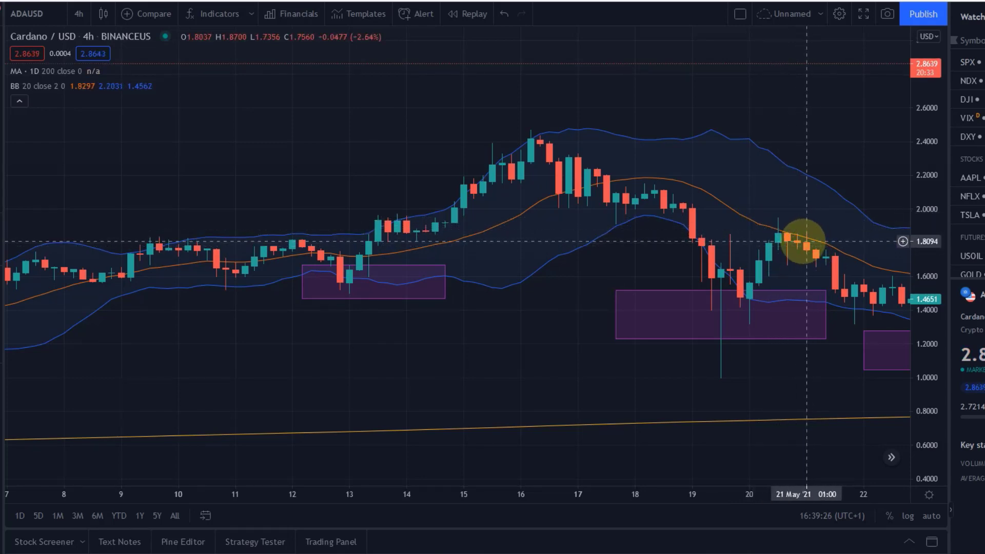
drag(804, 241, 334, 341)
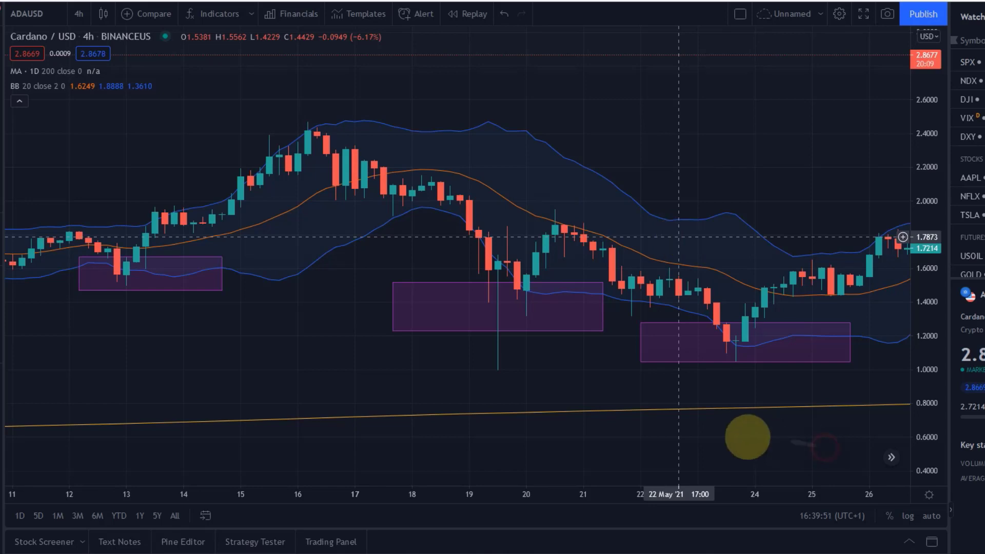
drag(747, 433, 587, 543)
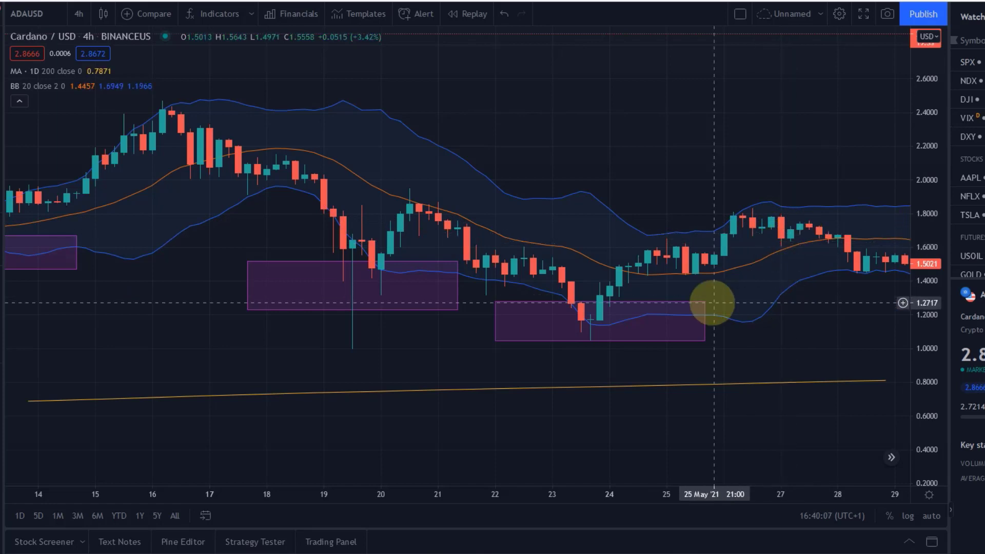
Examine the three highlighted zones of June 2021 against the lower Bollinger Band, through the dip around 22 June
drag(798, 363, 418, 381)
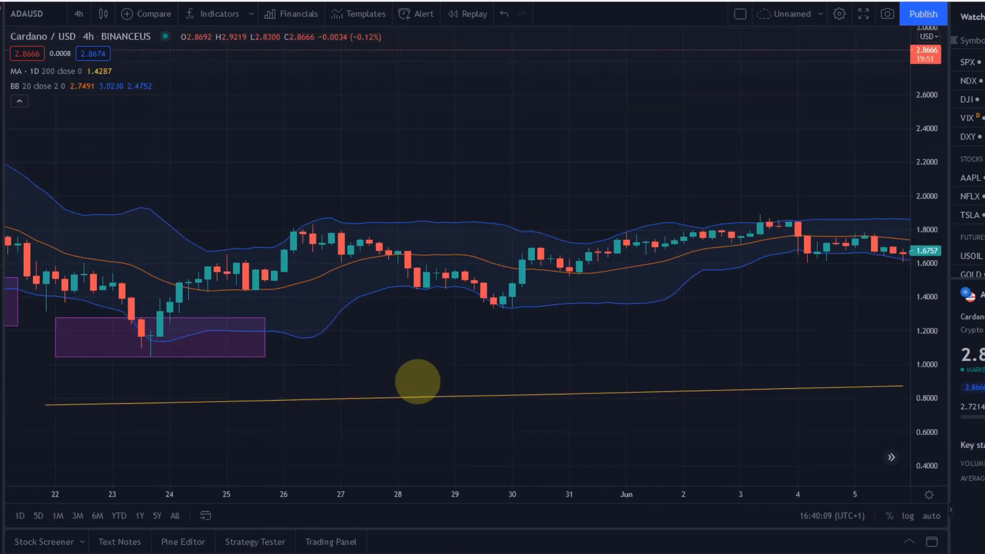
drag(635, 325, 493, 389)
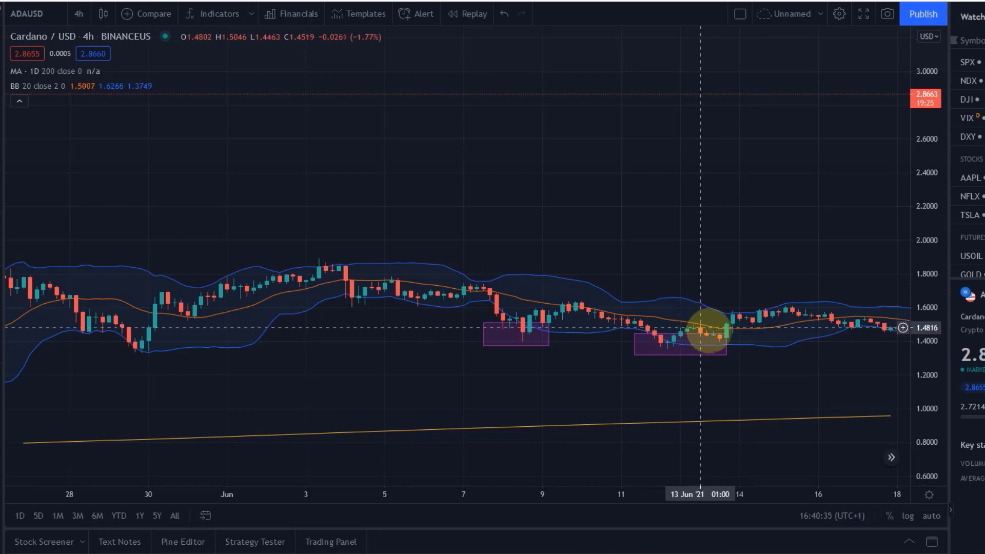
drag(727, 322, 208, 212)
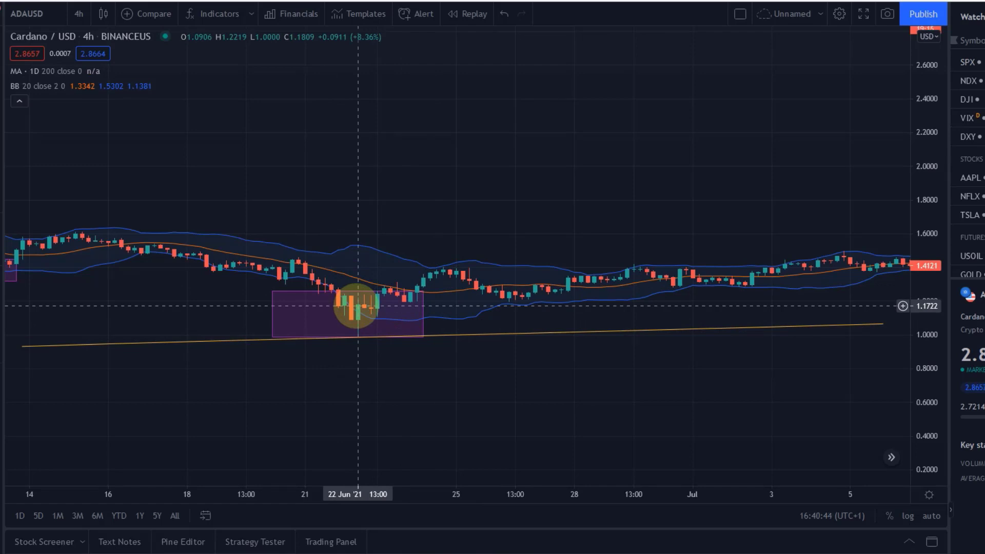
scroll(358, 306, down, 3)
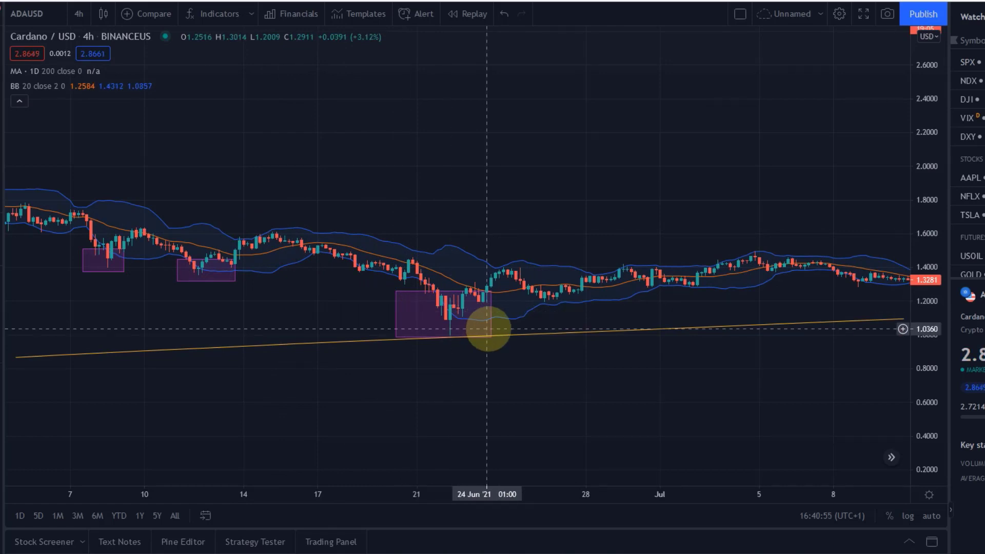
Examine the unhighlighted dip around 20 July 2021 in close view against the lower Bollinger Band and the 200-day moving average
drag(584, 198, 384, 292)
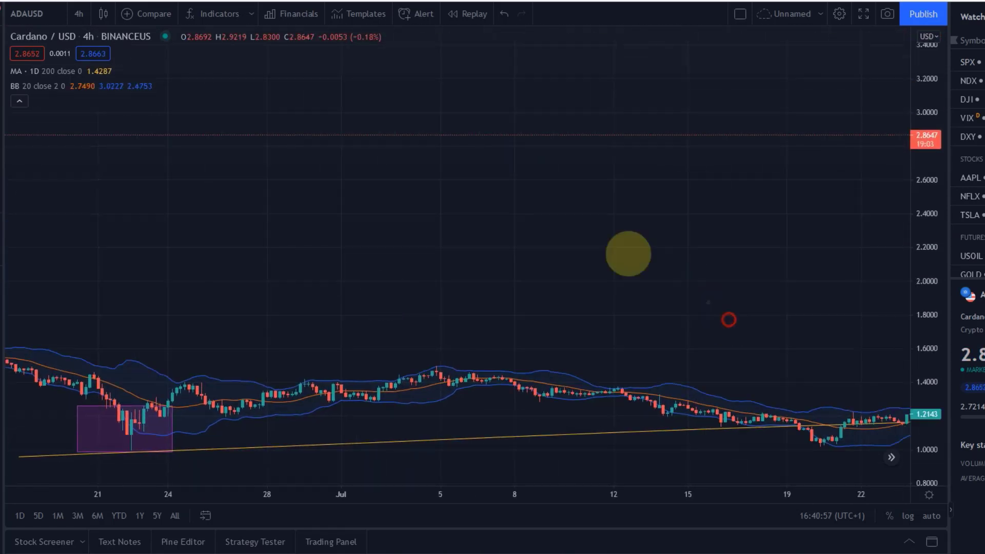
drag(627, 253, 350, 242)
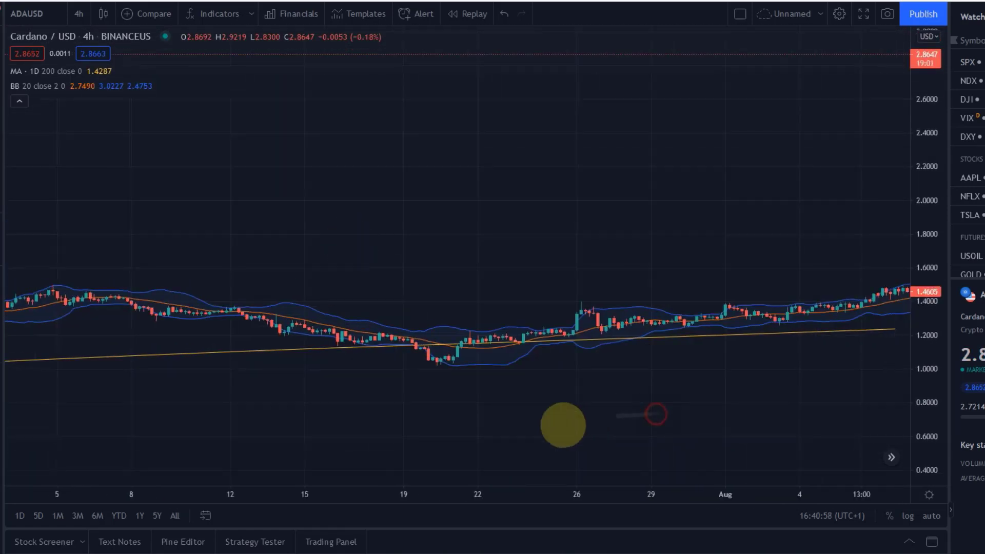
drag(563, 423, 571, 311)
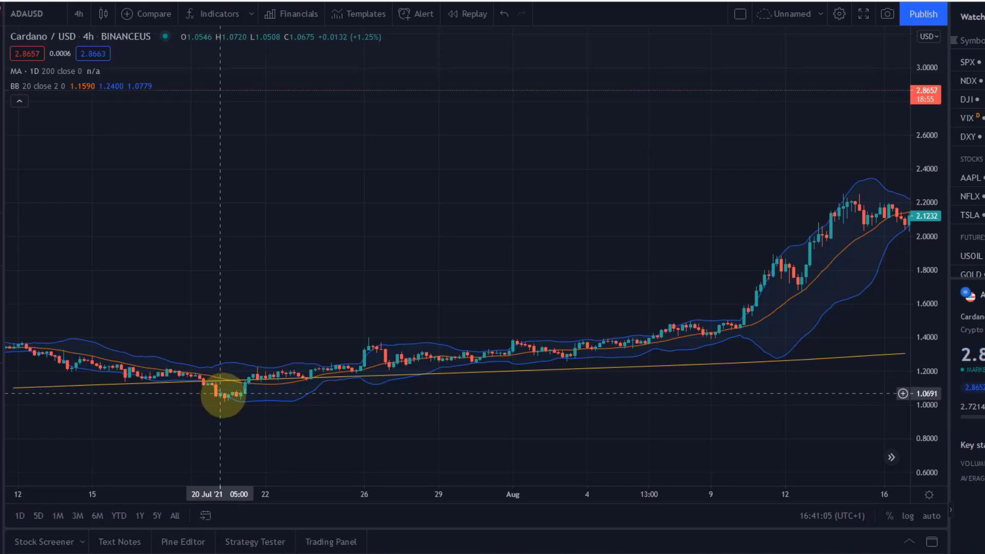
scroll(220, 393, up, 5)
scroll(331, 244, up, 2)
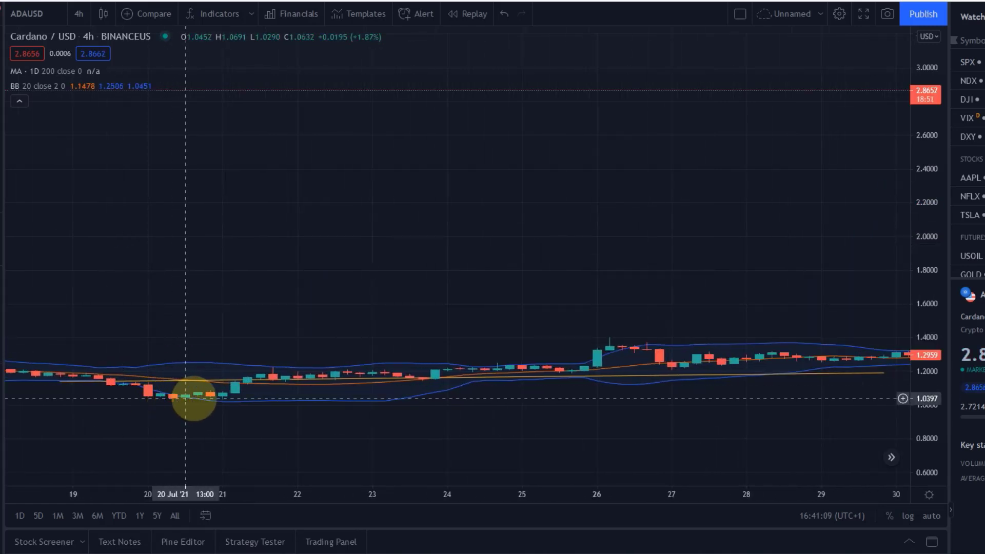
Review the price move from the July 2021 dip through the August rally up to the latest candles
scroll(590, 446, down, 1)
scroll(589, 438, down, 1)
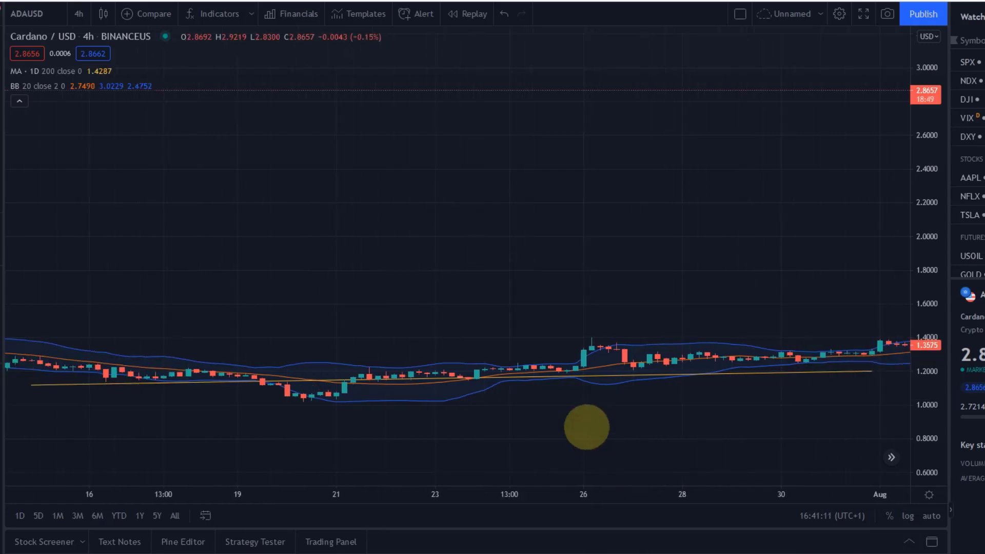
scroll(586, 429, down, 3)
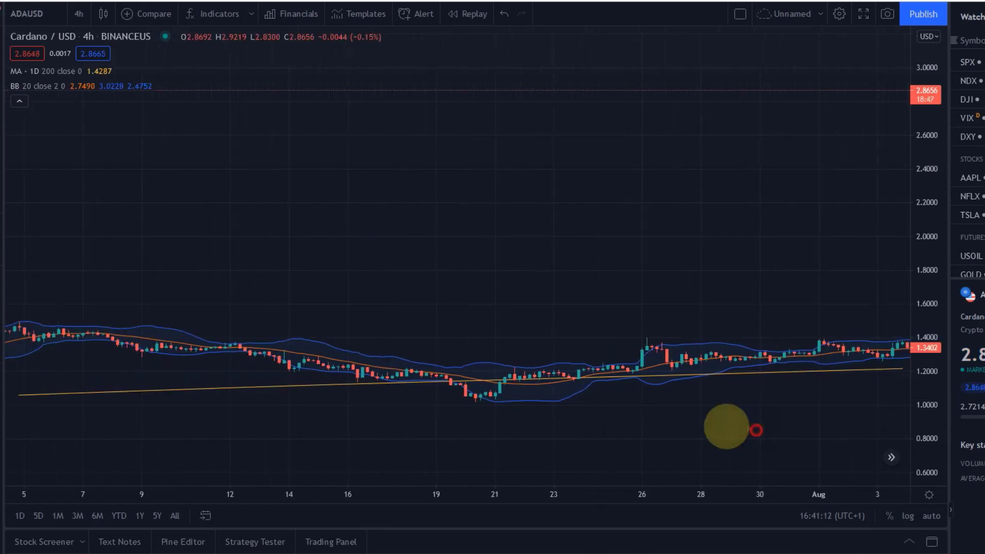
scroll(707, 423, down, 6)
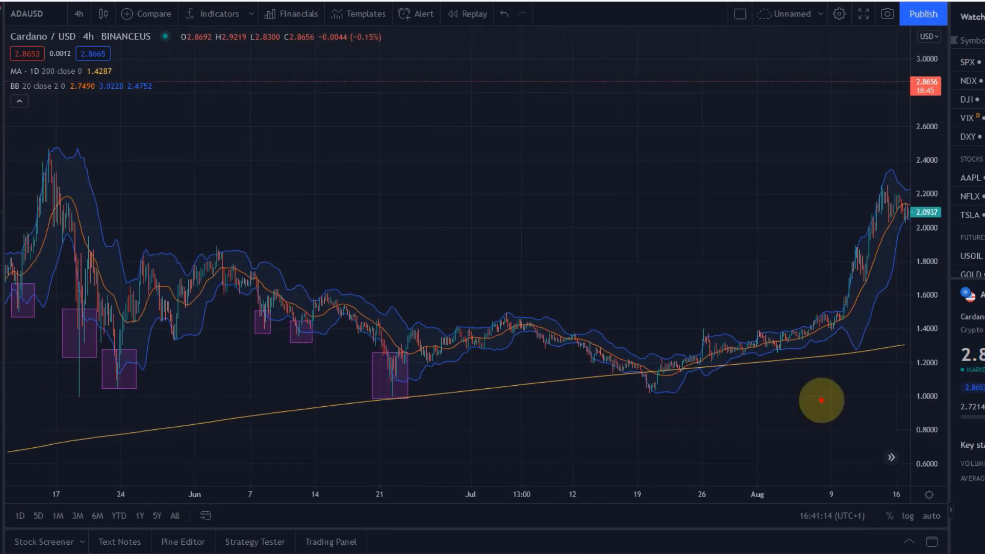
drag(716, 446, 667, 473)
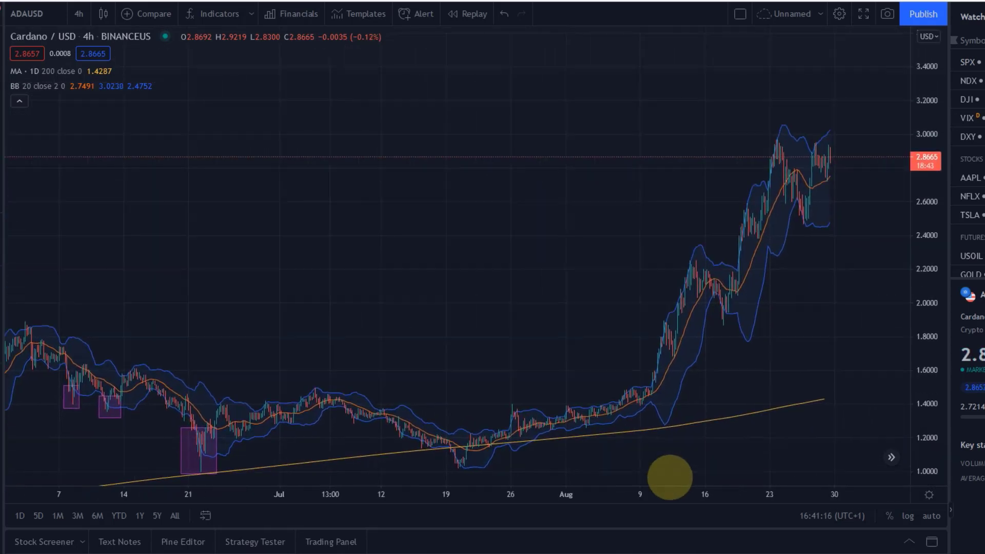
drag(787, 444, 646, 453)
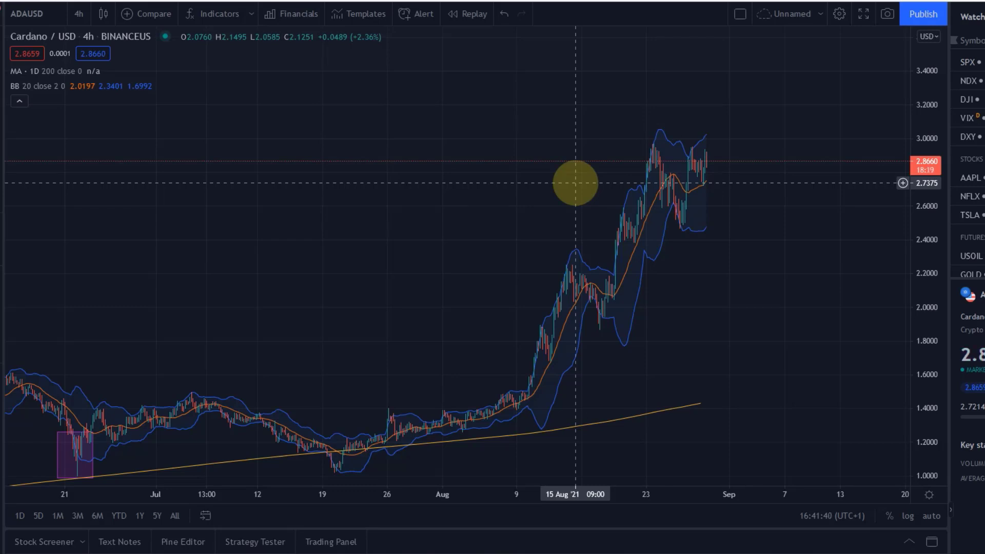
Review all highlighted zones together in an overview of the chart from March to the end of August 2021
mouse_move(456, 264)
mouse_down()
mouse_move(543, 218)
mouse_move(749, 204)
mouse_up()
drag(532, 243, 584, 236)
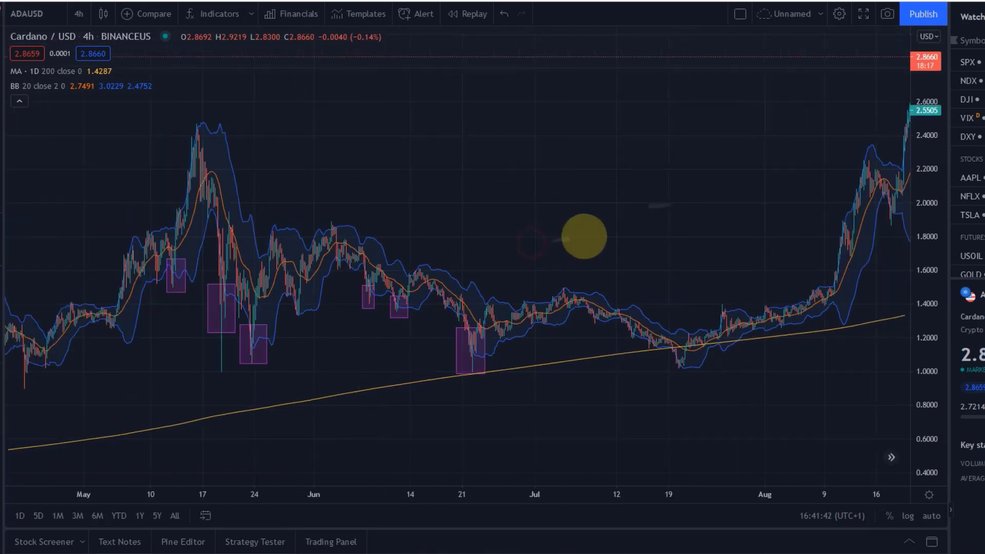
scroll(584, 236, down, 4)
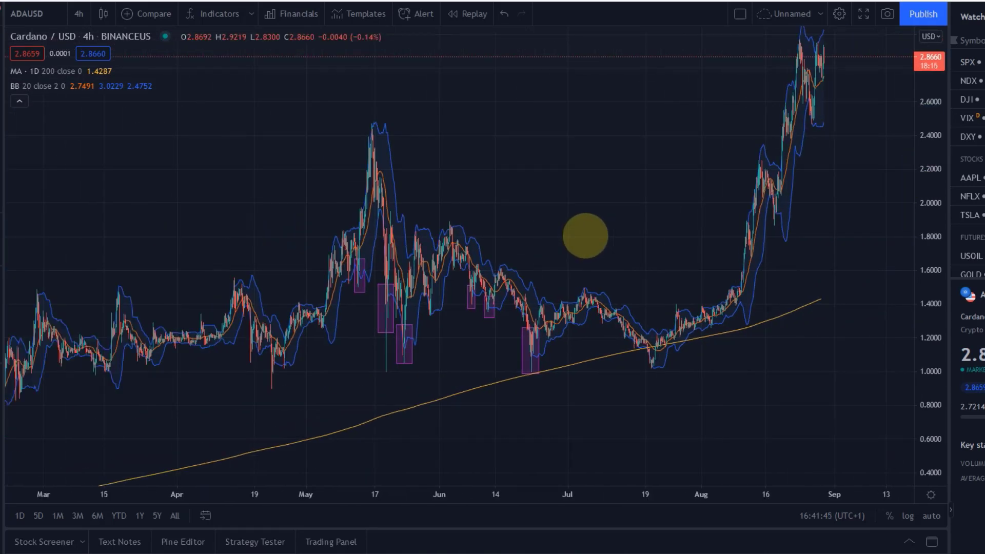